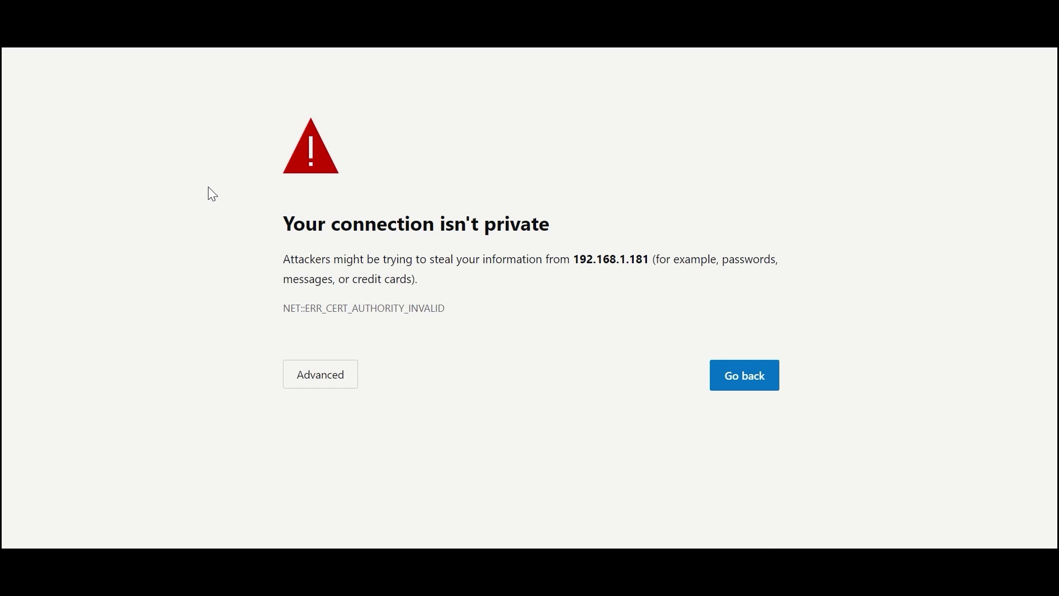
# - Proceed past Edge's certificate warning to the unsafe 192.168.1.181 site
pyautogui.click(313, 384)
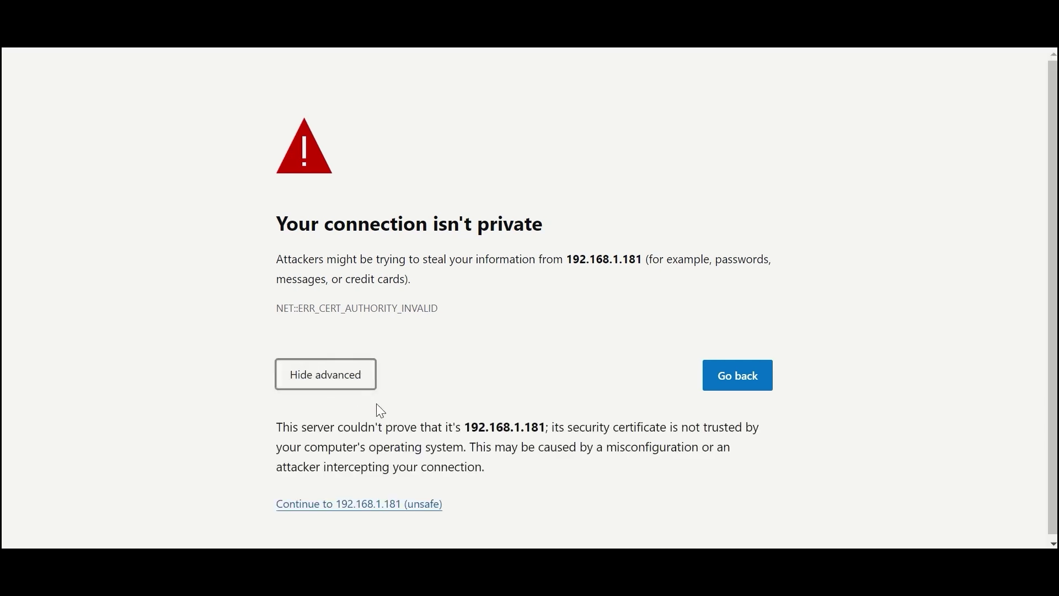
pyautogui.click(380, 513)
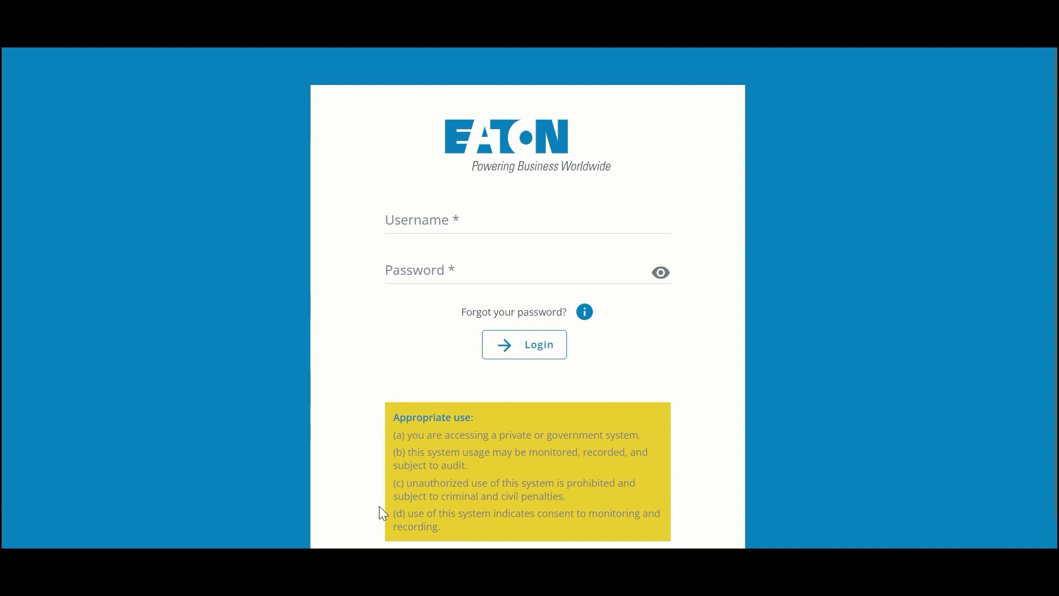
# - Log in with the default administrator username and password
pyautogui.click(460, 223)
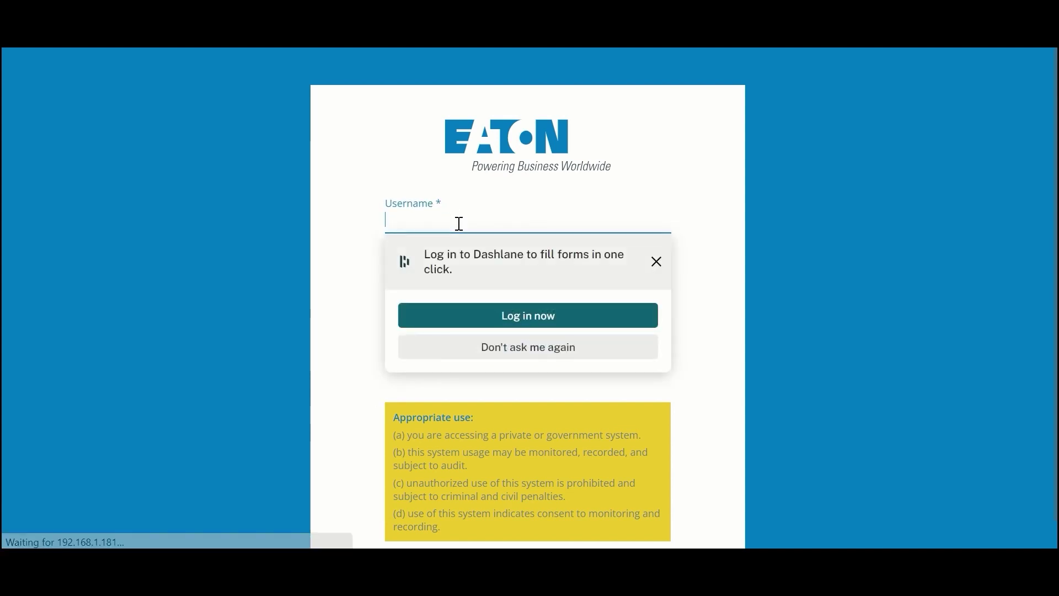
pyautogui.write('admin')
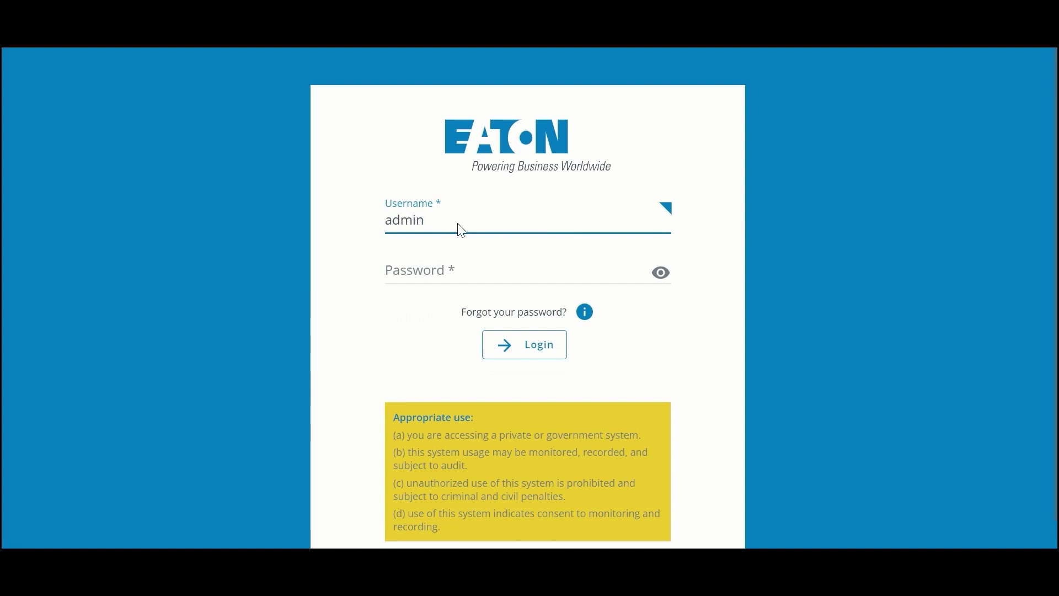
pyautogui.press('Tab')
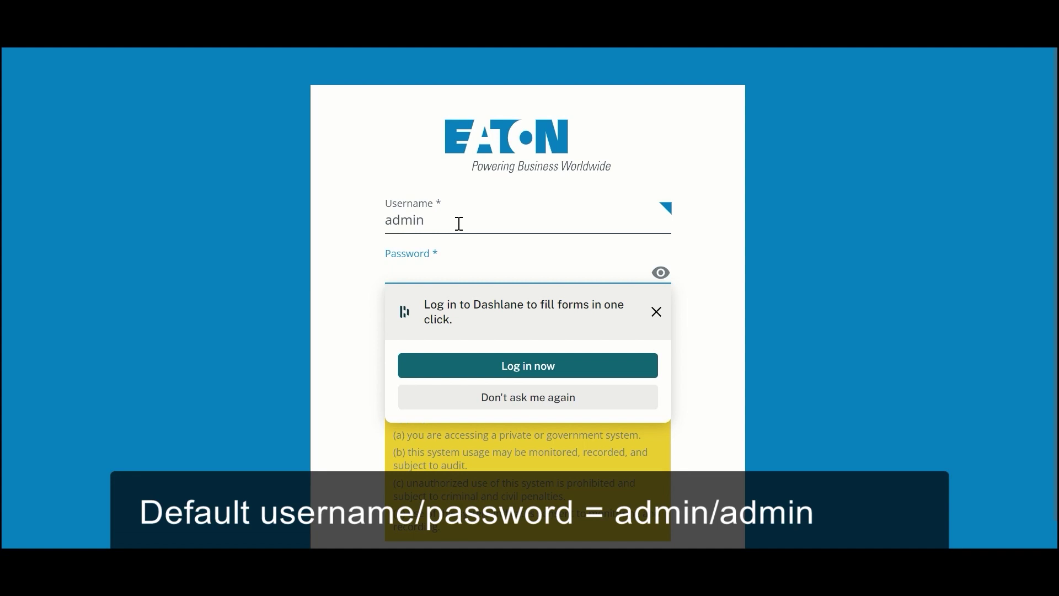
pyautogui.write('admin')
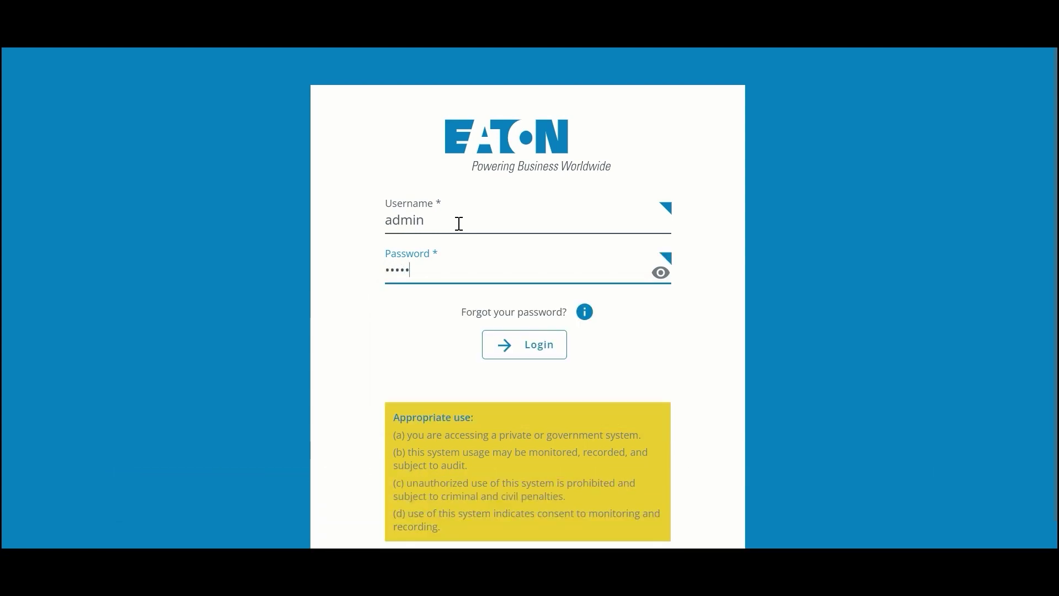
pyautogui.click(519, 353)
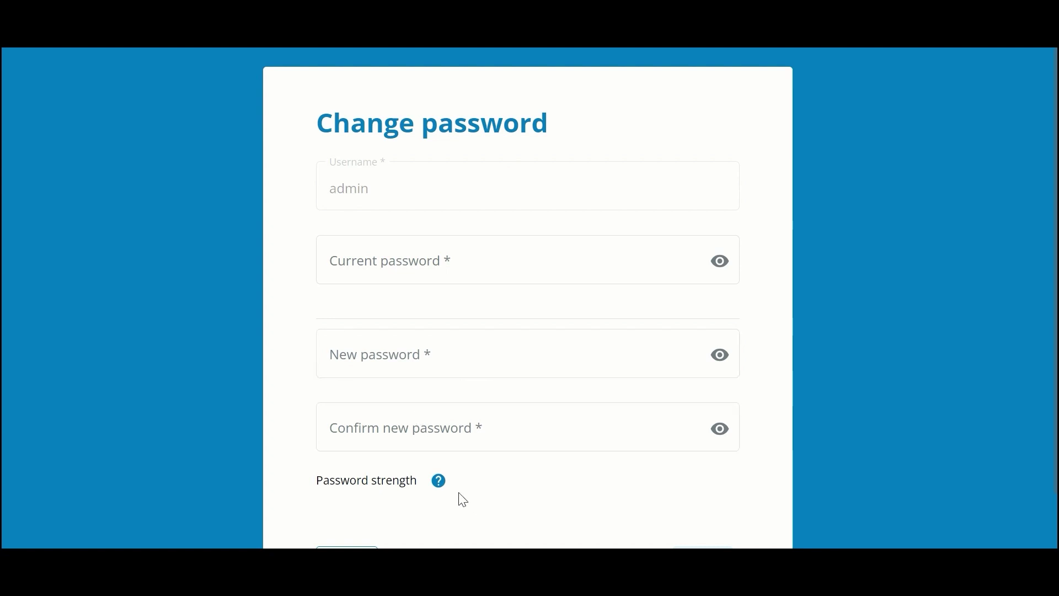
# - Enter the current password, a new password and its confirmation, and submit the change
pyautogui.moveTo(435, 488)
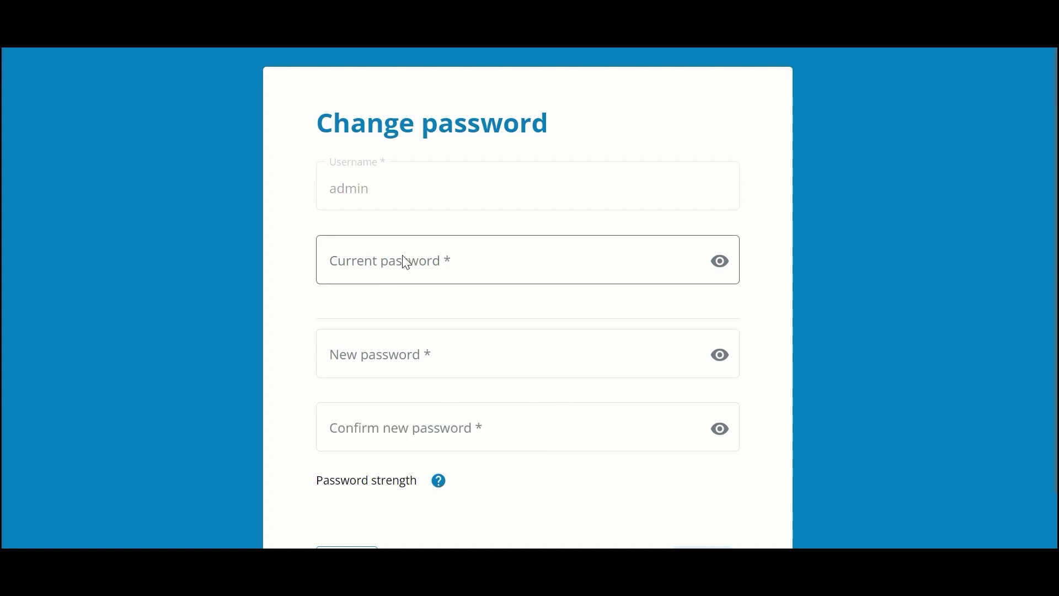
pyautogui.click(423, 266)
pyautogui.write('admin')
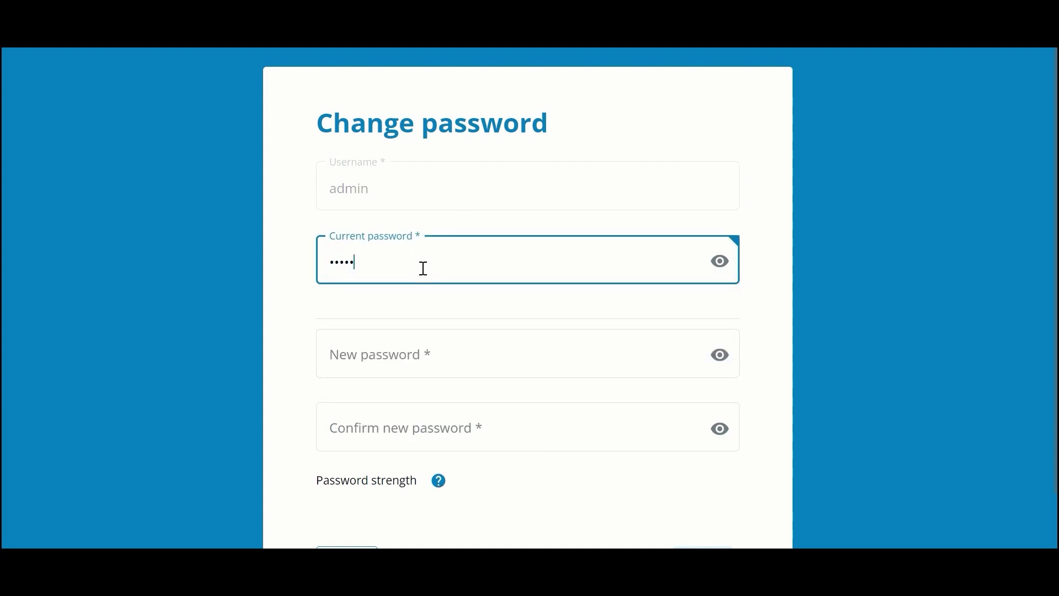
pyautogui.press('Tab')
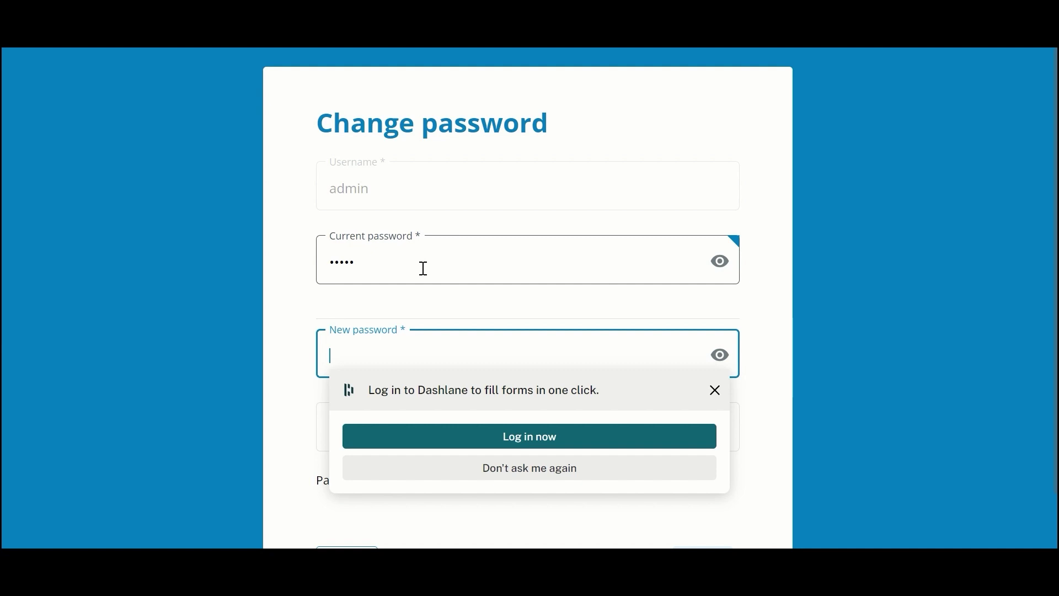
pyautogui.write('newpassword')
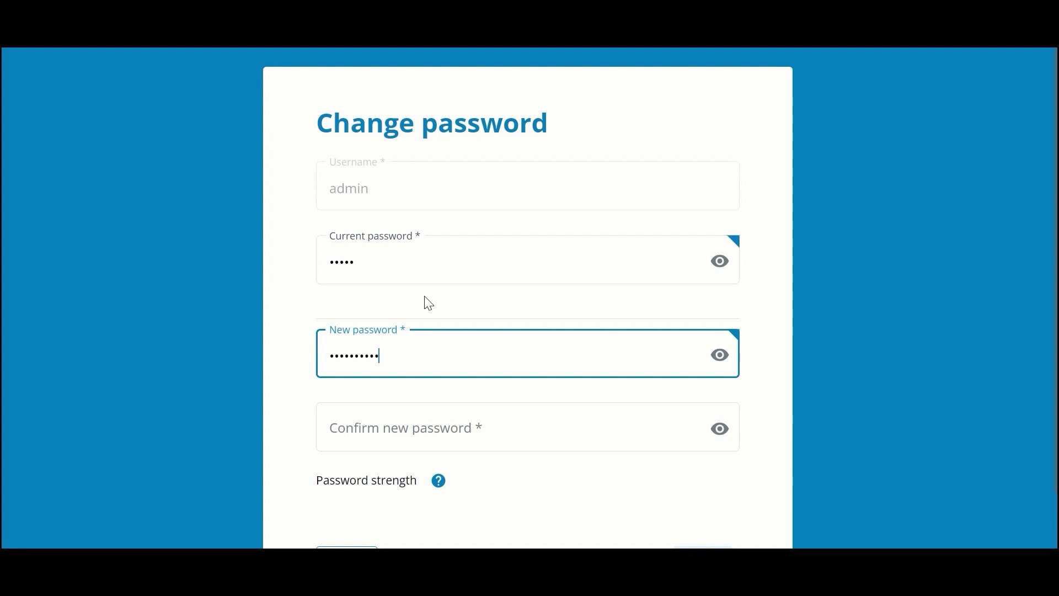
pyautogui.click(420, 430)
pyautogui.write('aaaaaaaaaaa')
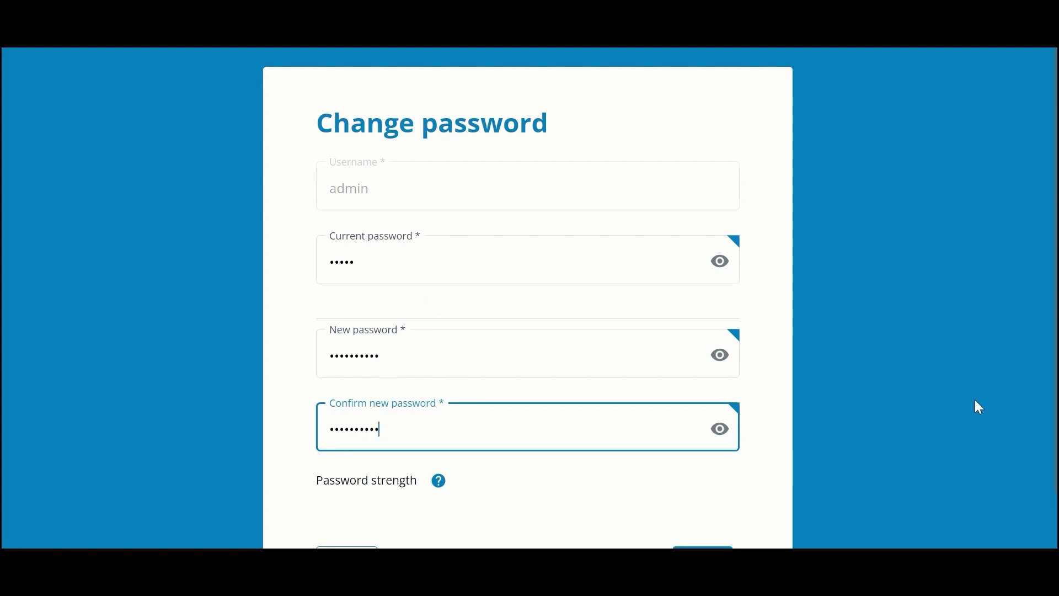
pyautogui.click(704, 547)
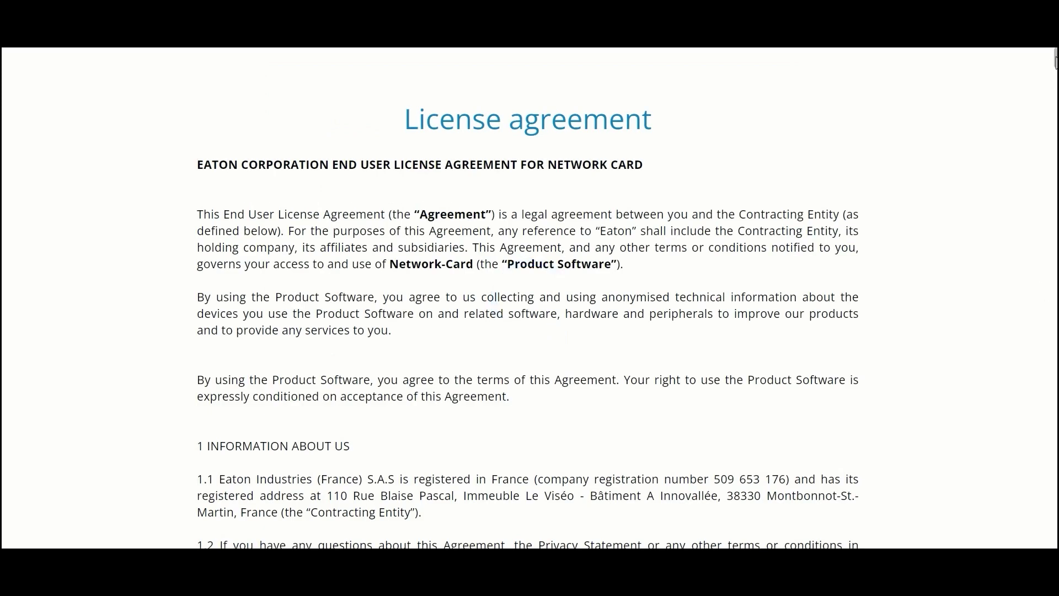
# - Scroll to the end of the License agreement, tick 'I have read & agree to all terms above', and continue
pyautogui.moveTo(1054, 62); pyautogui.dragTo(1055, 538)
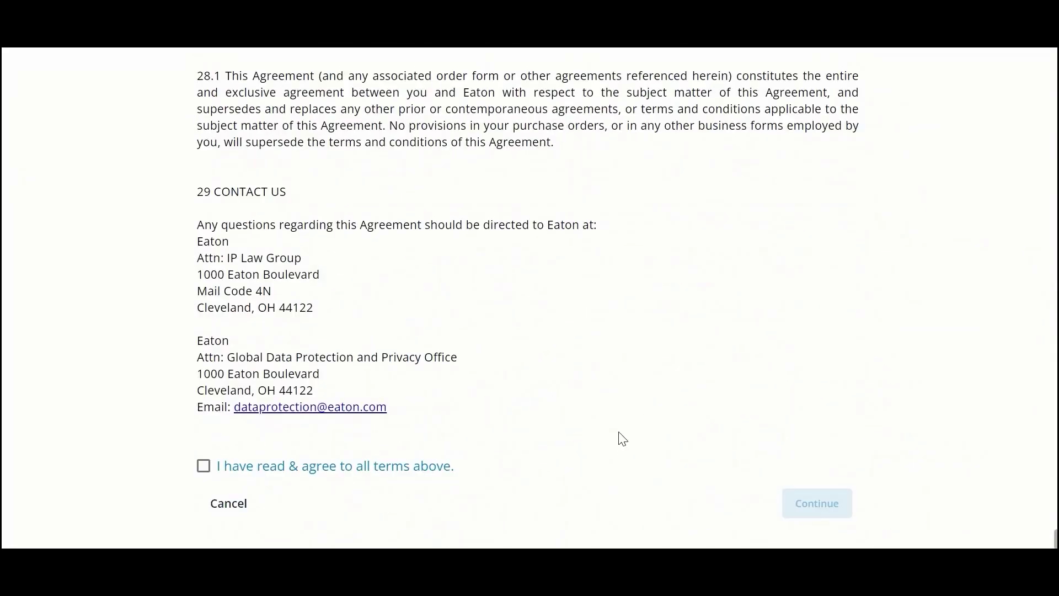
pyautogui.click(205, 473)
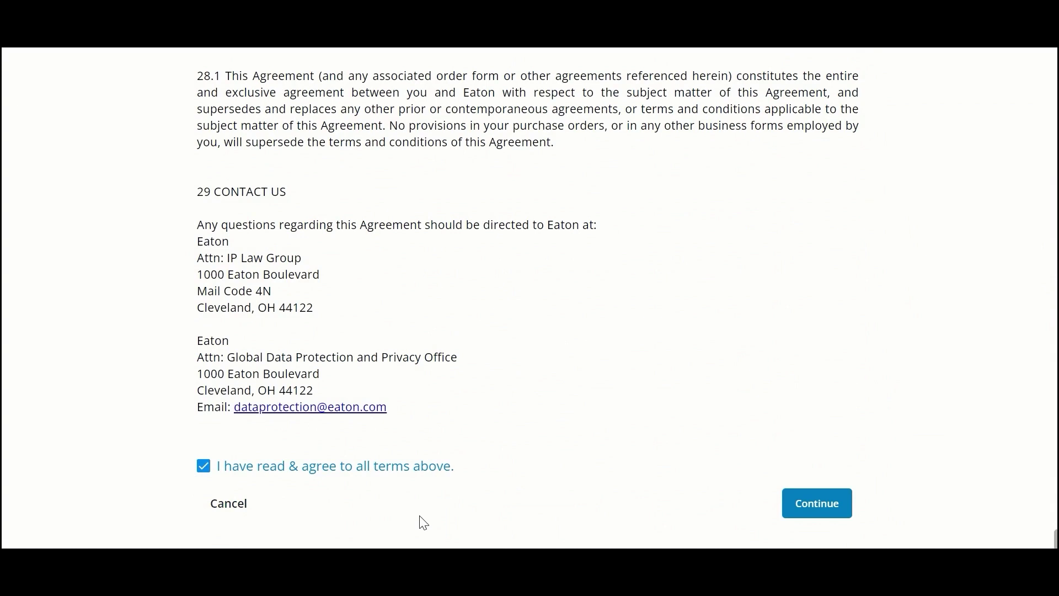
pyautogui.click(801, 514)
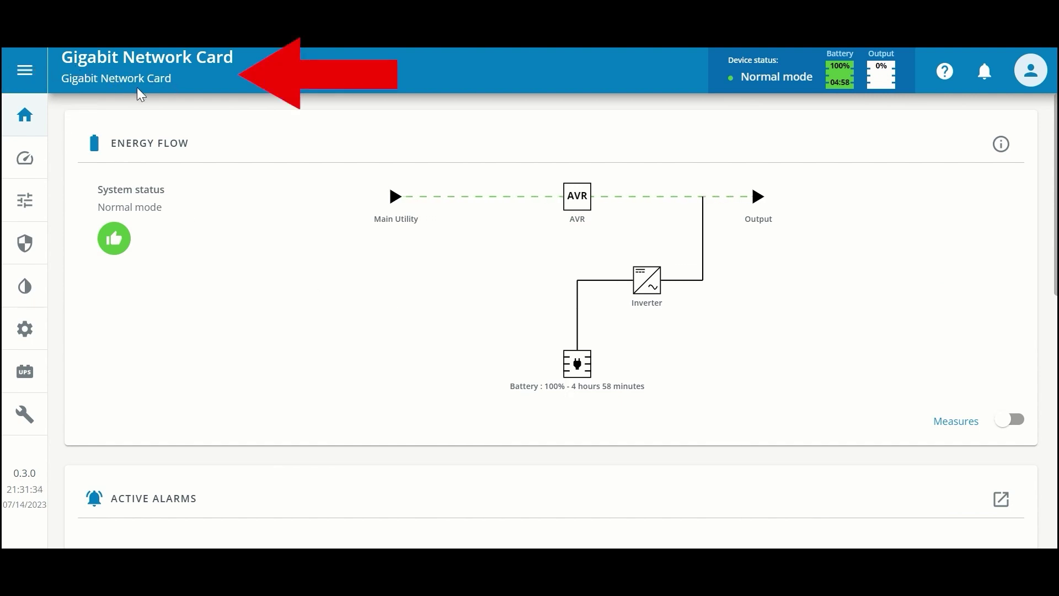
pyautogui.click(23, 72)
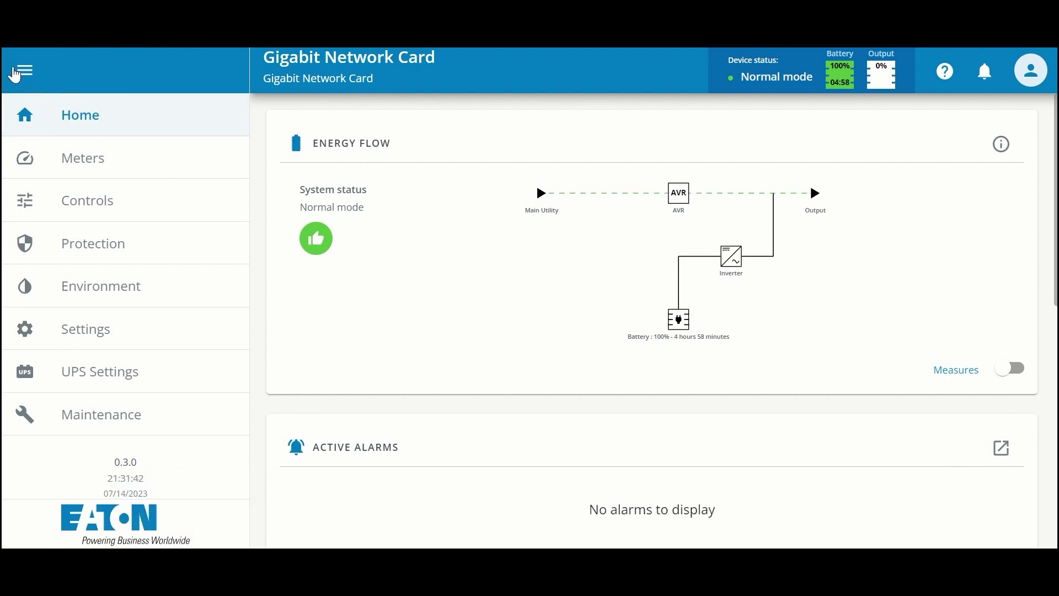
pyautogui.click(15, 72)
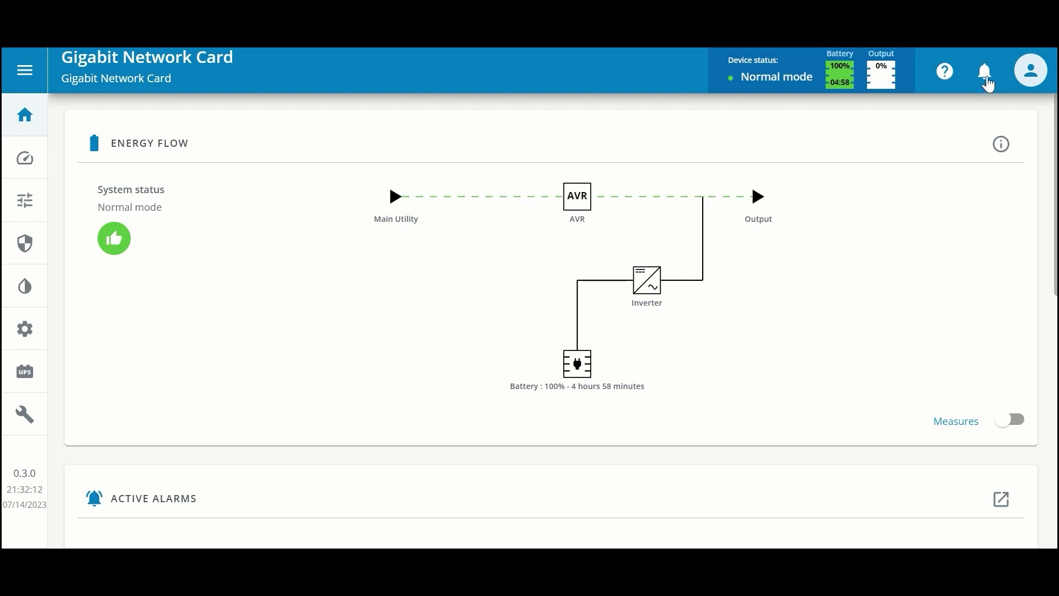
pyautogui.click(1031, 77)
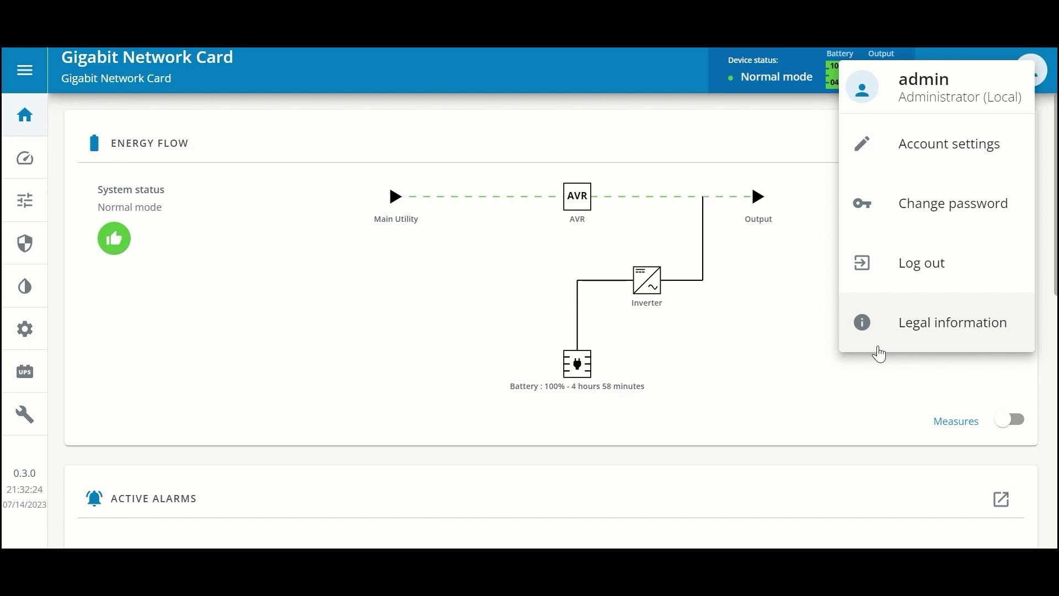
pyautogui.click(752, 362)
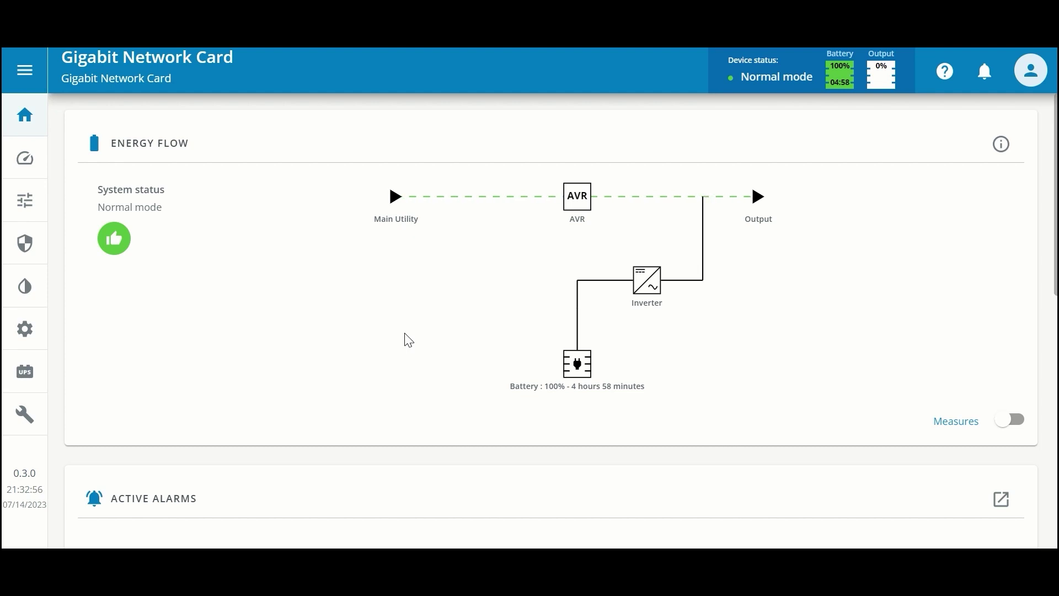
# - Turn on the Measures toggle in the Energy Flow card to show voltage, current and frequency readings
pyautogui.click(1015, 420)
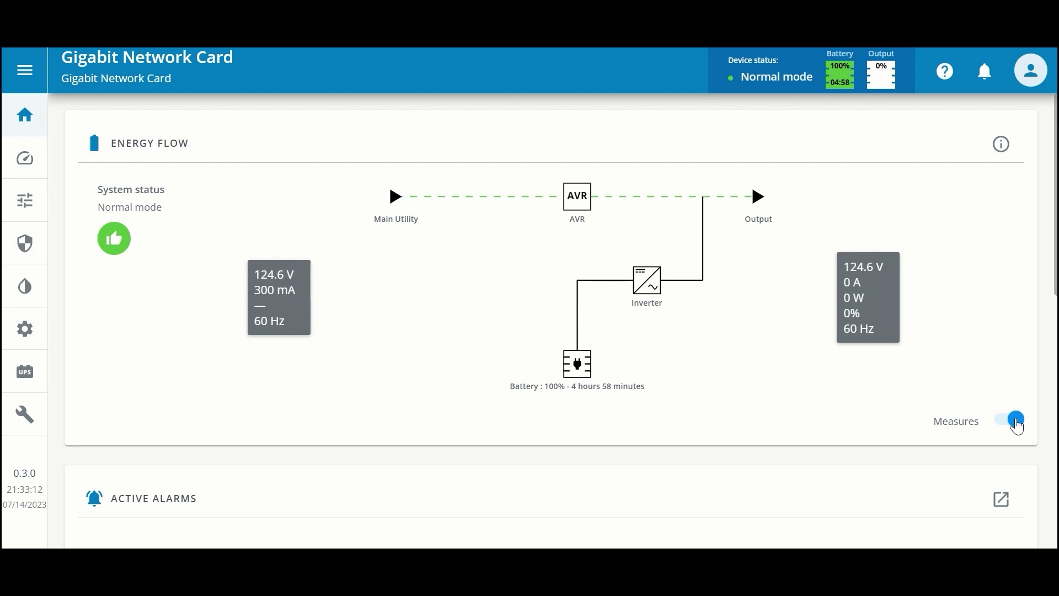
pyautogui.click(1001, 147)
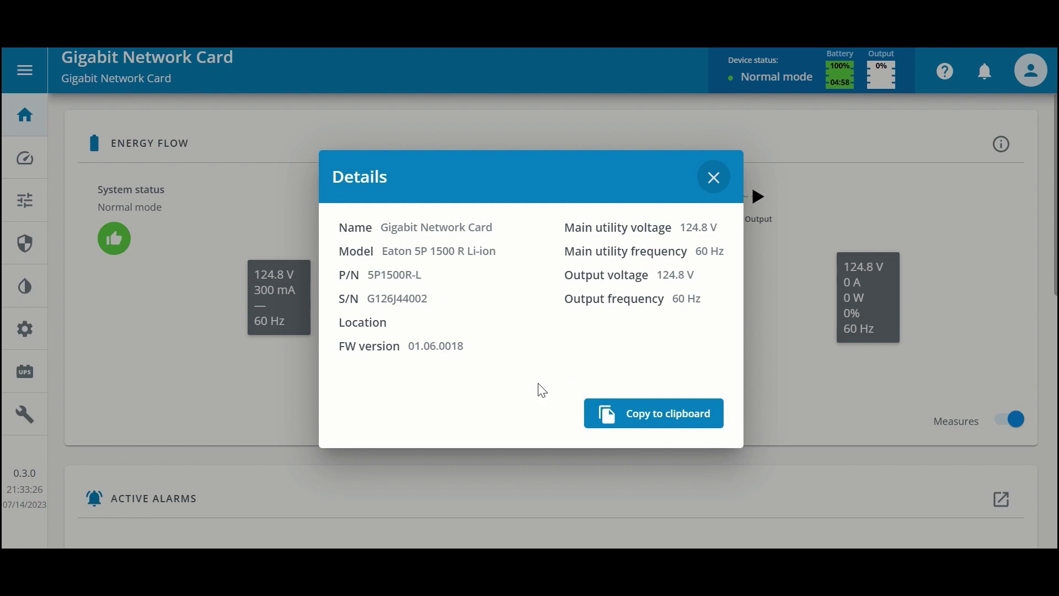
pyautogui.click(714, 177)
# - Review the dashboard down to Outlet Status, return to the top, and go to the Meters page
pyautogui.scroll(-3, 1046, 156)
pyautogui.scroll(-3, 559, 320)
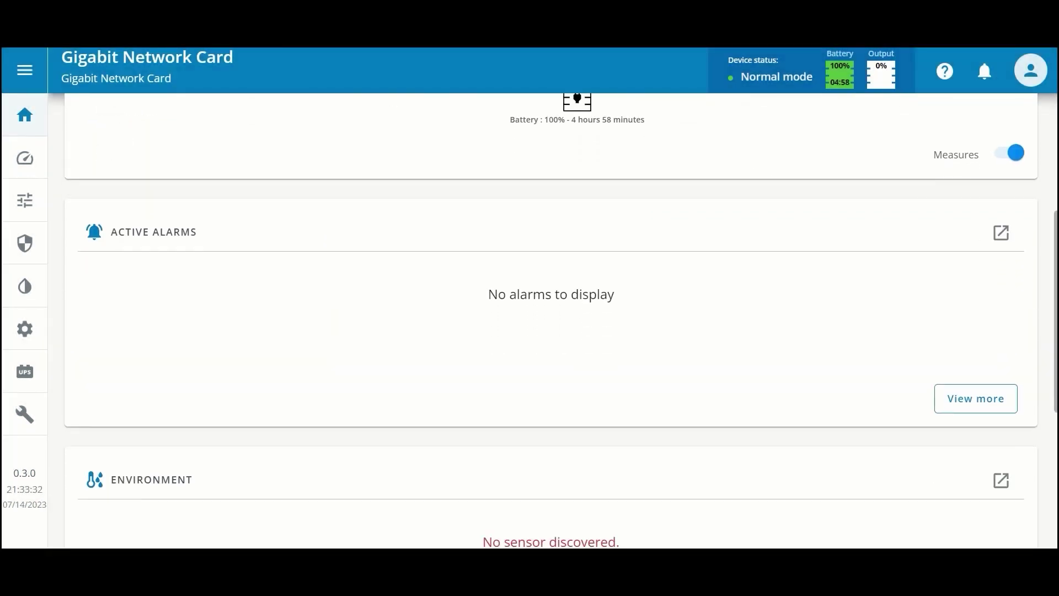
pyautogui.scroll(-2, 560, 320)
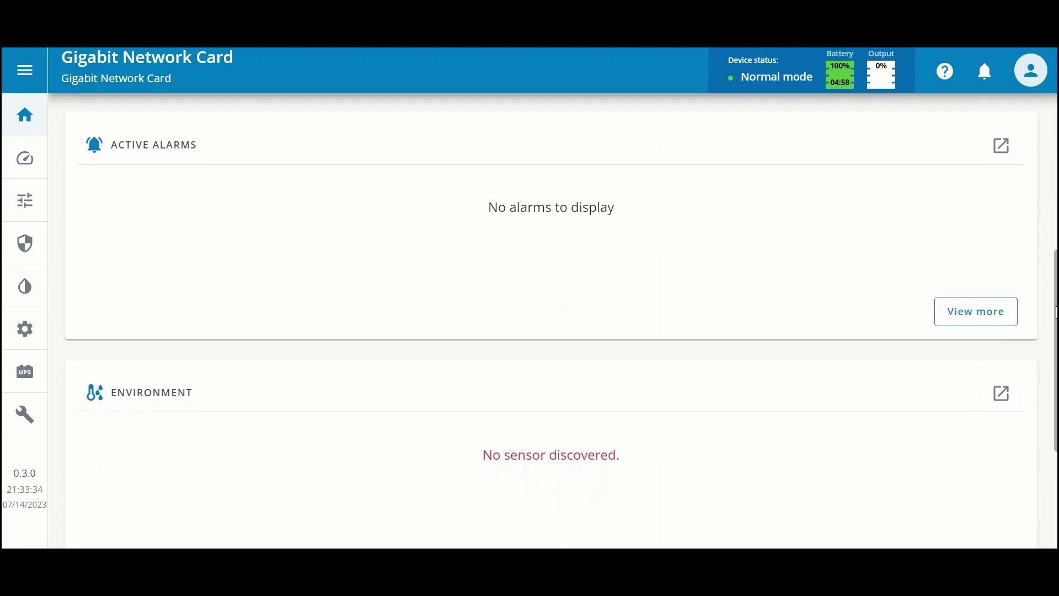
pyautogui.scroll(1, 559, 319)
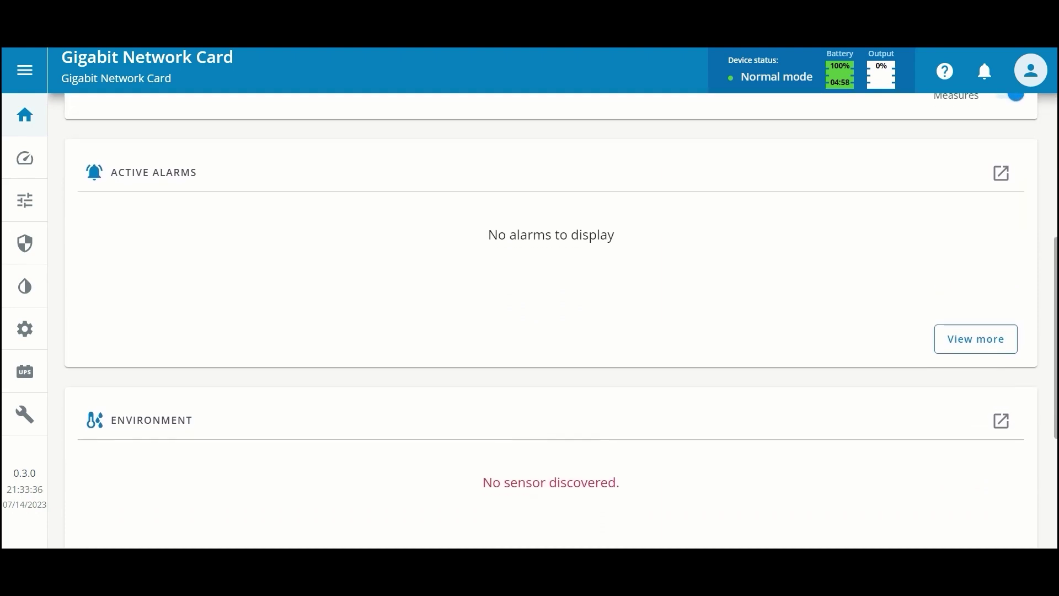
pyautogui.scroll(-1, 559, 320)
pyautogui.scroll(-3, 560, 320)
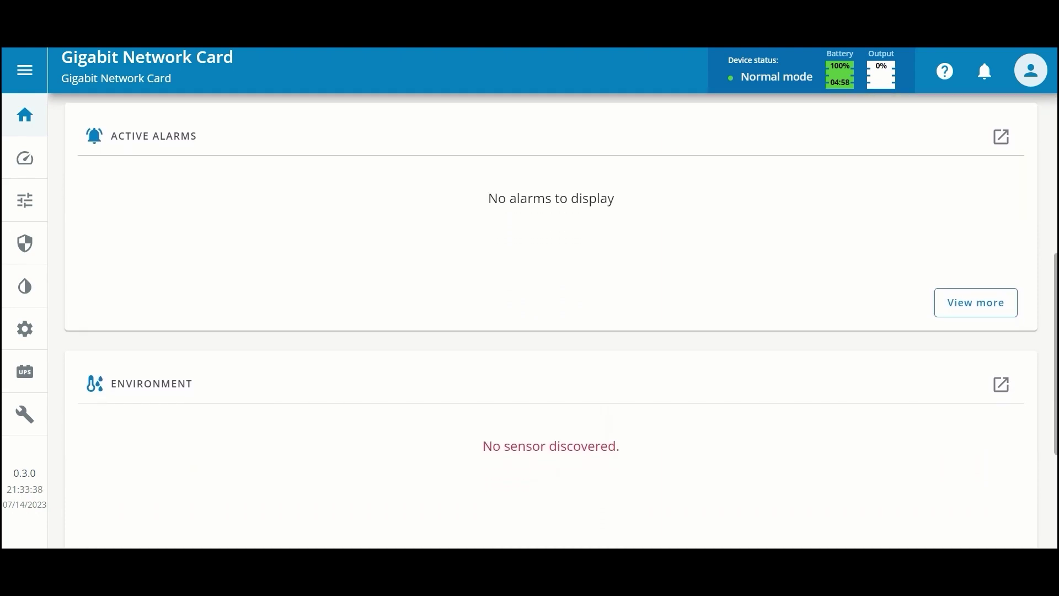
pyautogui.scroll(-2, 560, 320)
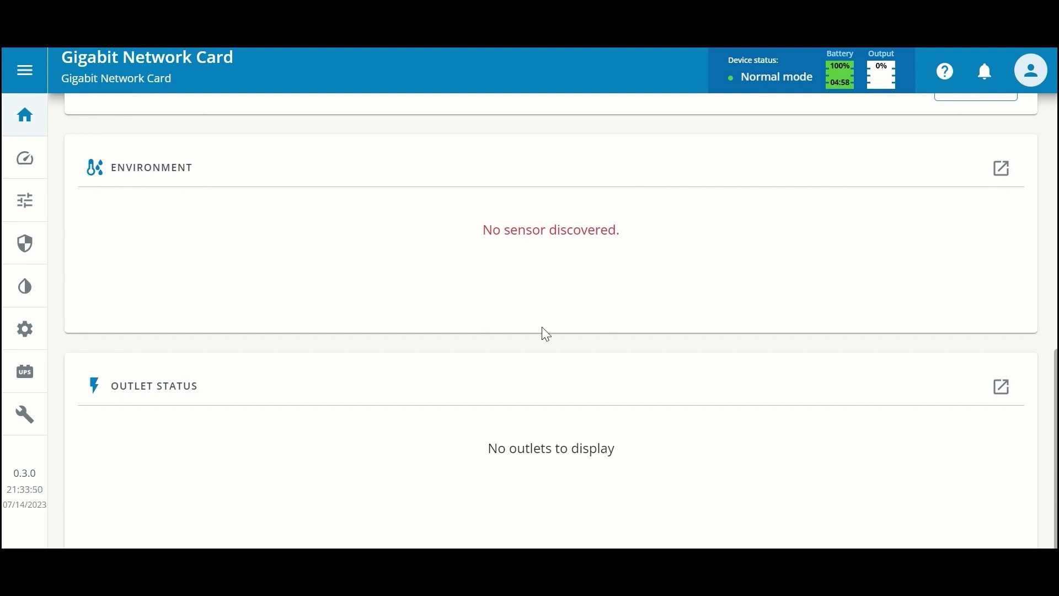
pyautogui.moveTo(1055, 488); pyautogui.dragTo(1042, 192)
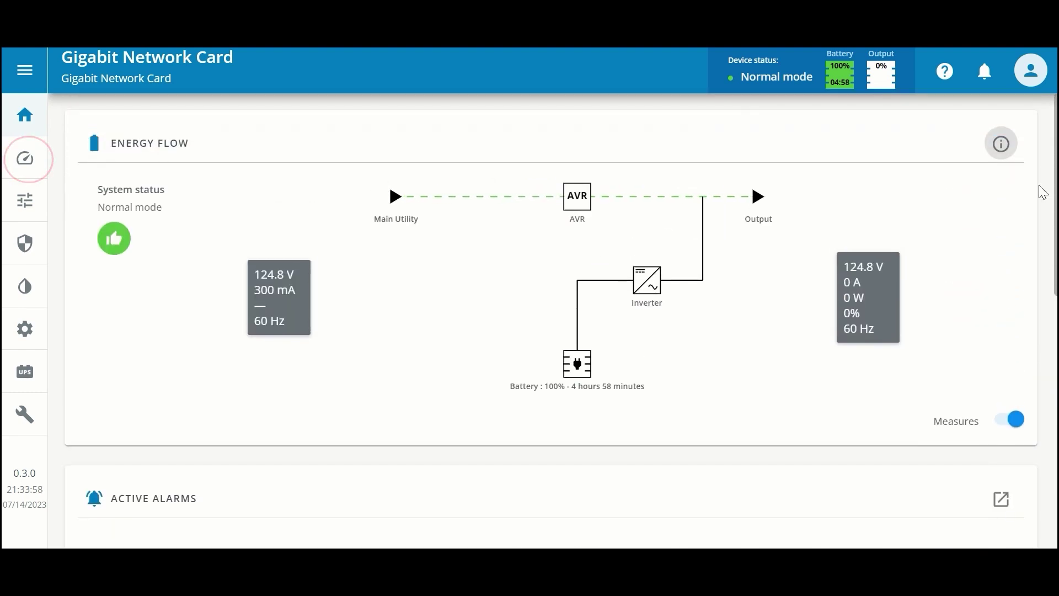
pyautogui.click(23, 168)
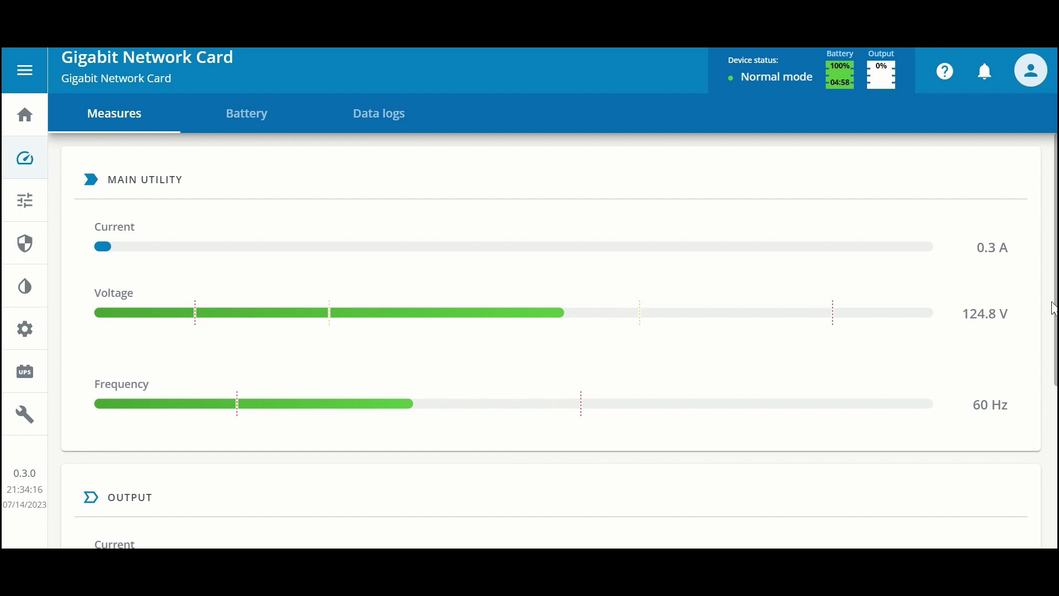
pyautogui.scroll(-1, 551, 342)
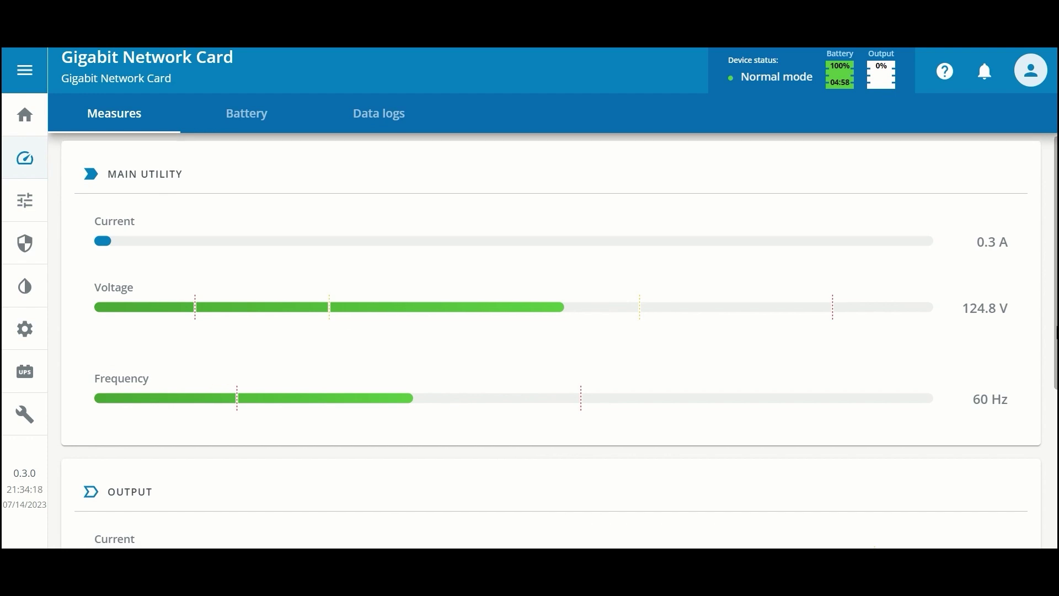
pyautogui.scroll(-5, 1054, 359)
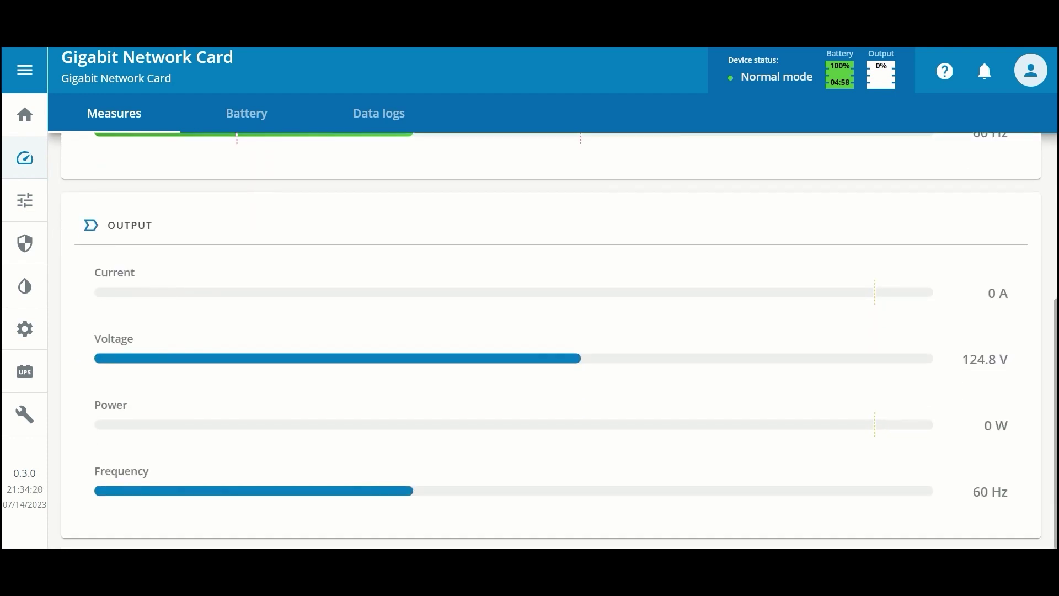
pyautogui.scroll(5, 1040, 304)
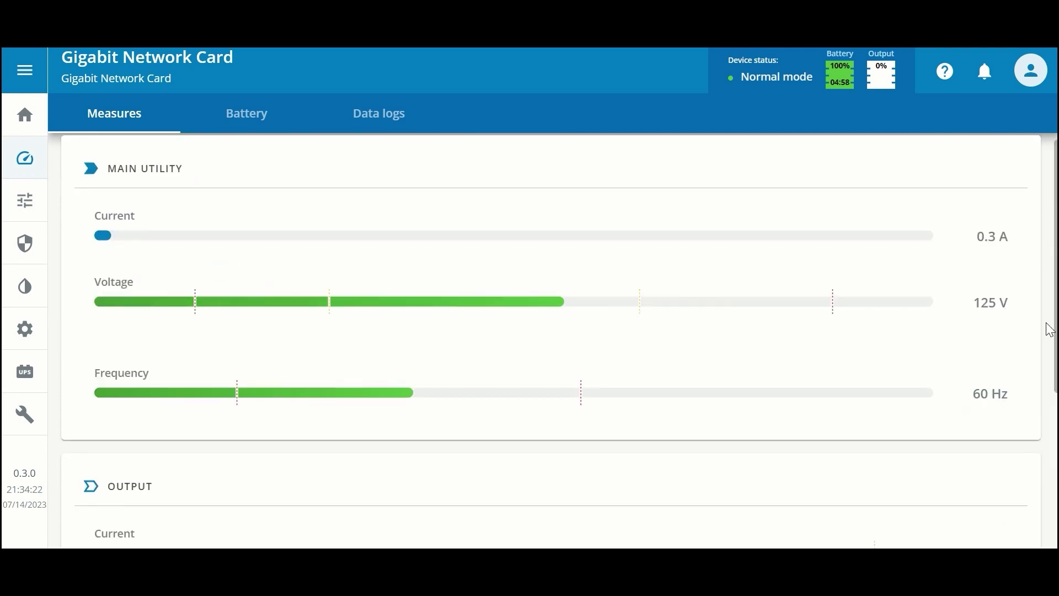
# - Review the Battery tab down to Battery Health, then view the Data logs settings
pyautogui.click(246, 125)
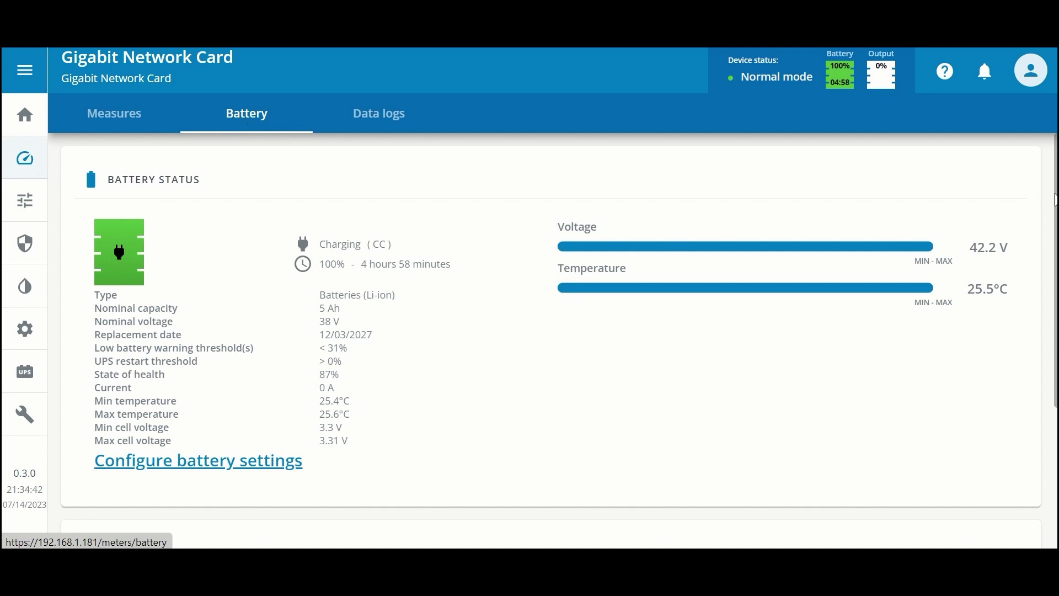
pyautogui.scroll(-4, 1054, 200)
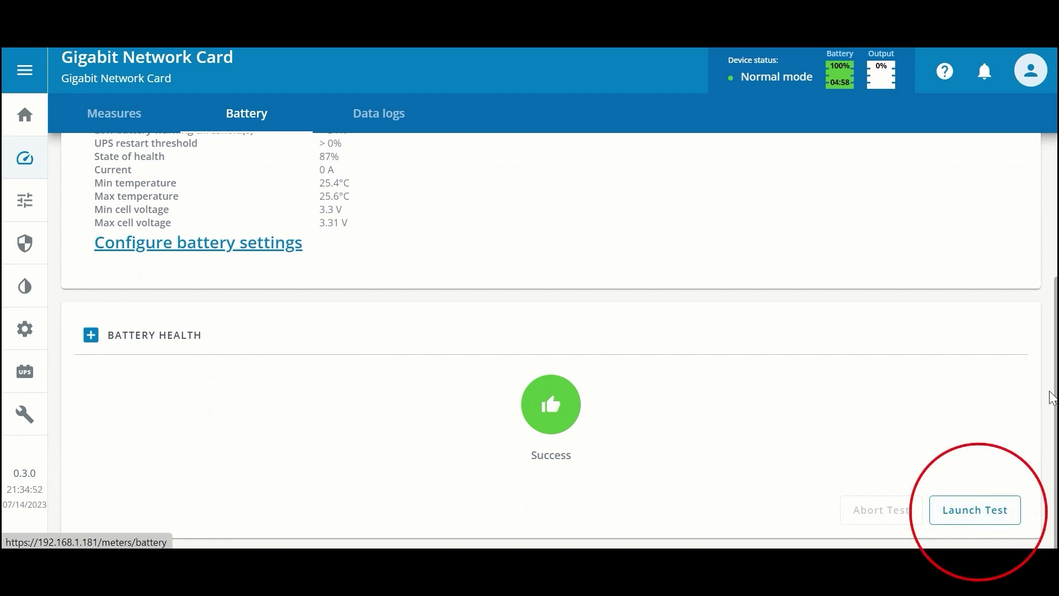
pyautogui.click(373, 120)
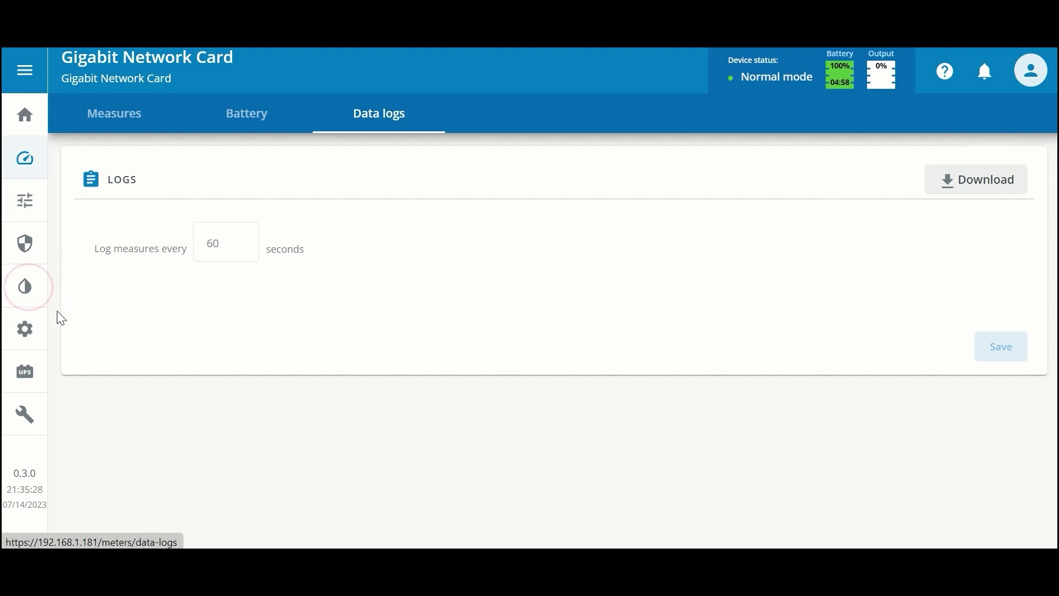
# - Go to the Environment page's Sensor Commissioning/Status view
pyautogui.click(30, 289)
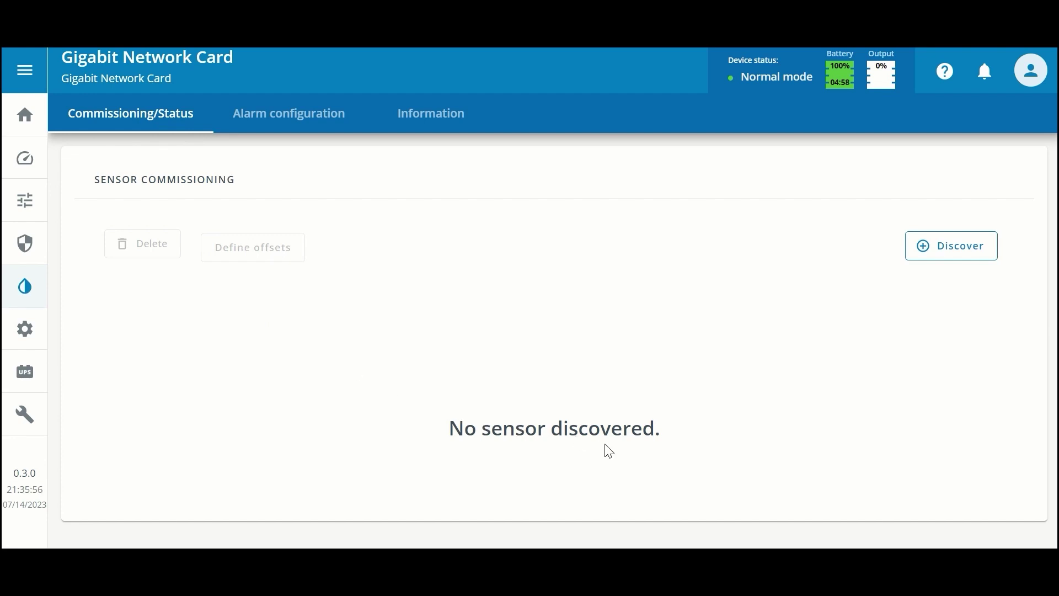
# - Run Discover in Sensor Commissioning to find sensor EMPDT1H1C2 @1
pyautogui.click(970, 259)
pyautogui.click(941, 256)
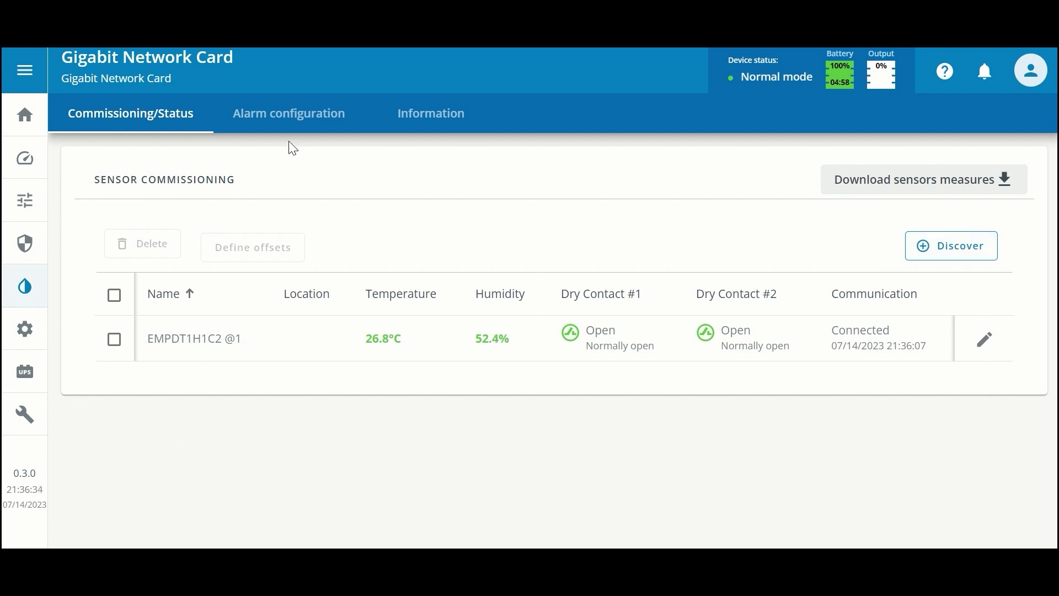
# - Review the sensor's Temperature, Humidity and Dry Contacts alarm settings, then return to the top
pyautogui.click(329, 131)
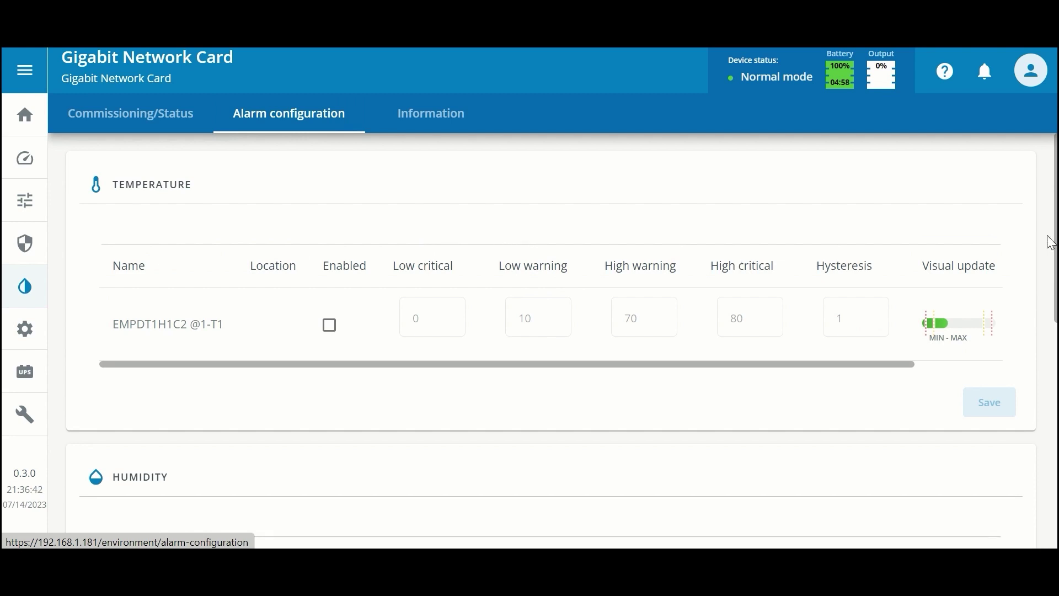
pyautogui.scroll(-1, 1055, 226)
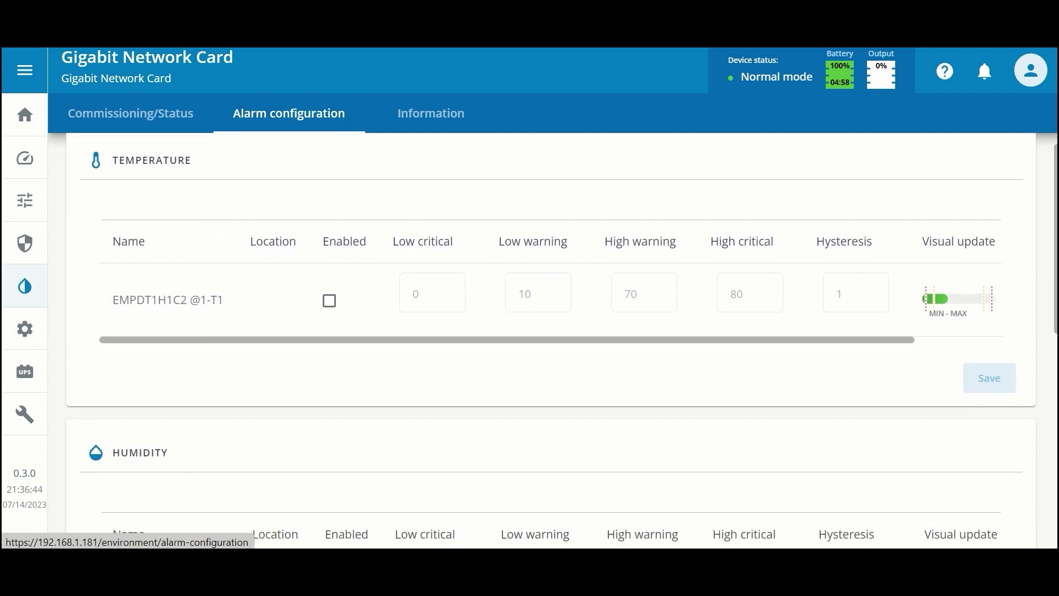
pyautogui.scroll(-2, 1054, 226)
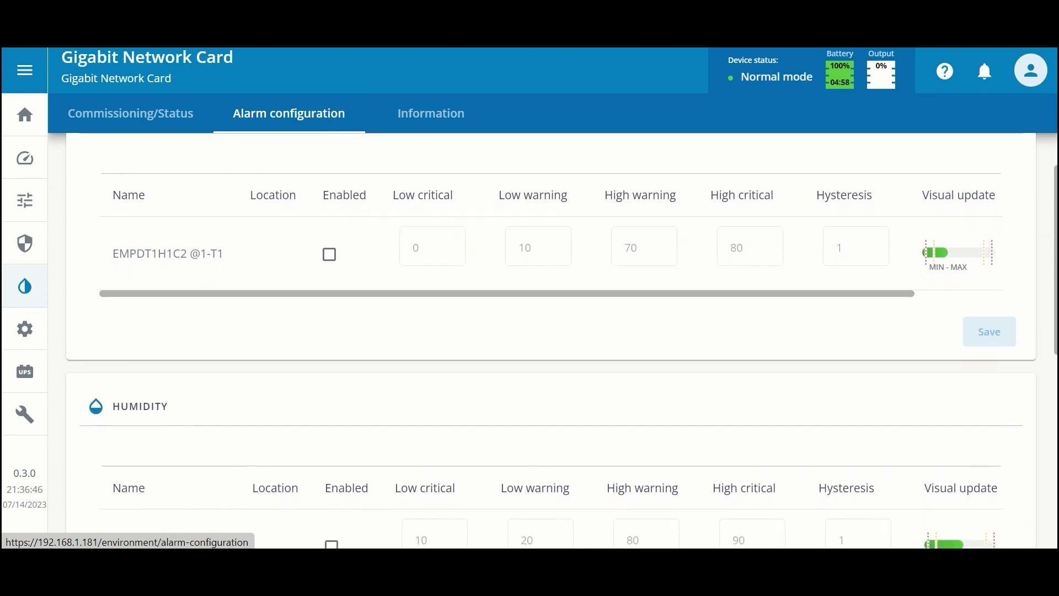
pyautogui.scroll(-3, 551, 341)
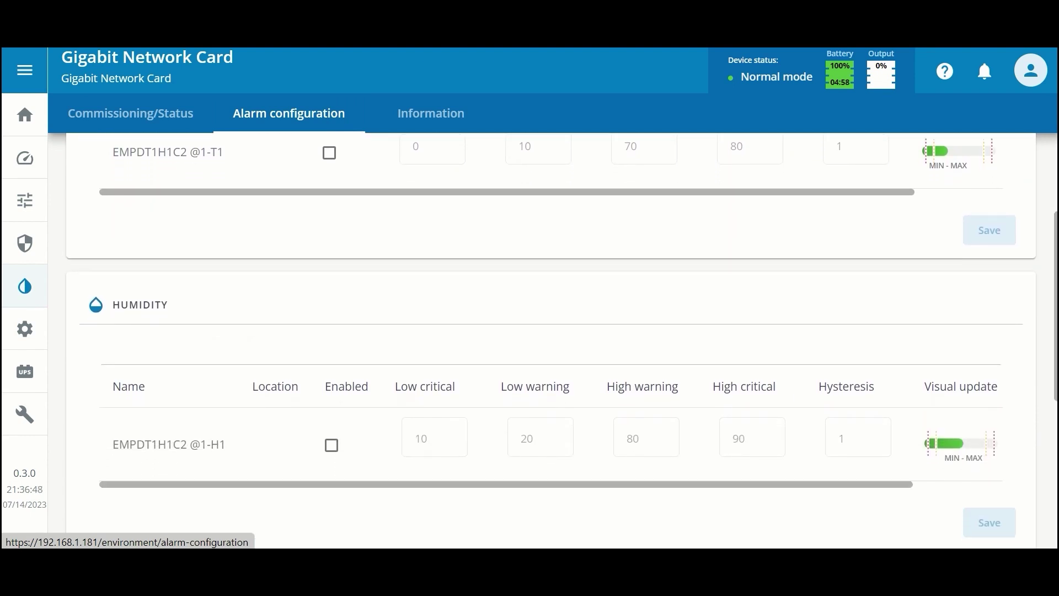
pyautogui.scroll(-4, 1055, 401)
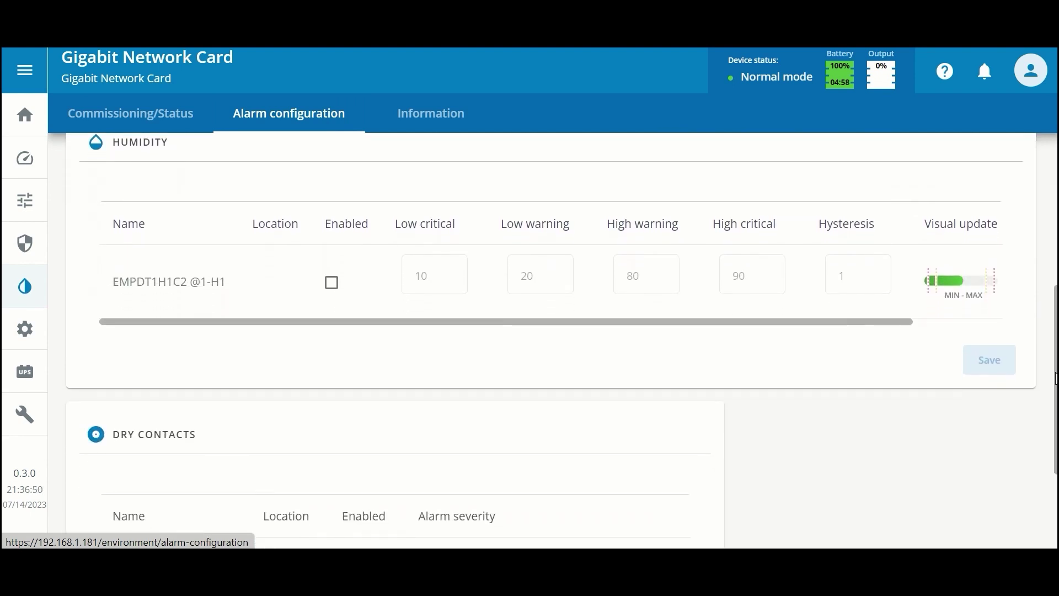
pyautogui.scroll(-3, 1055, 400)
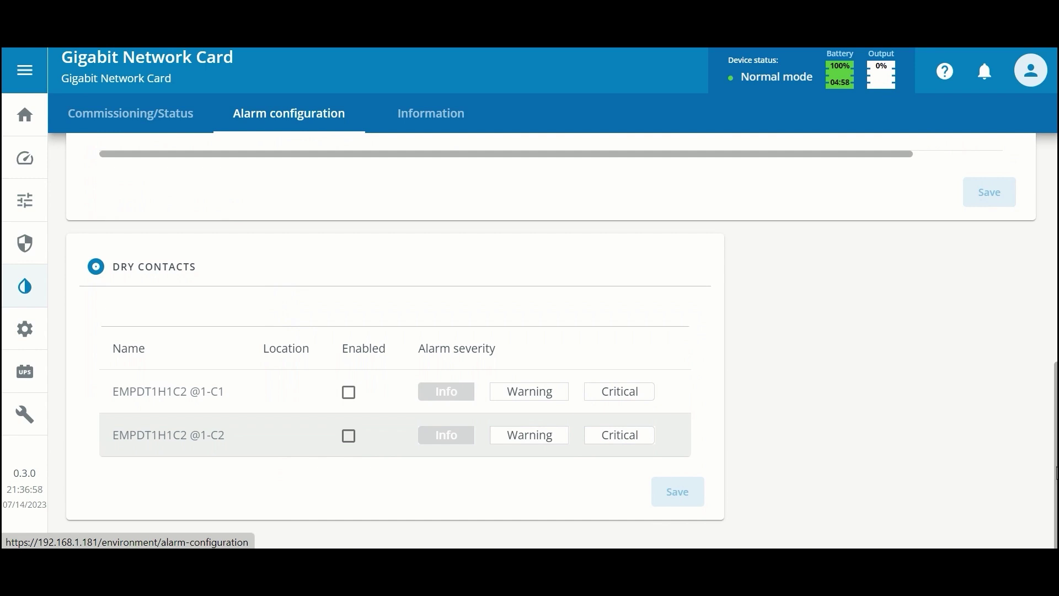
pyautogui.scroll(10, 1055, 473)
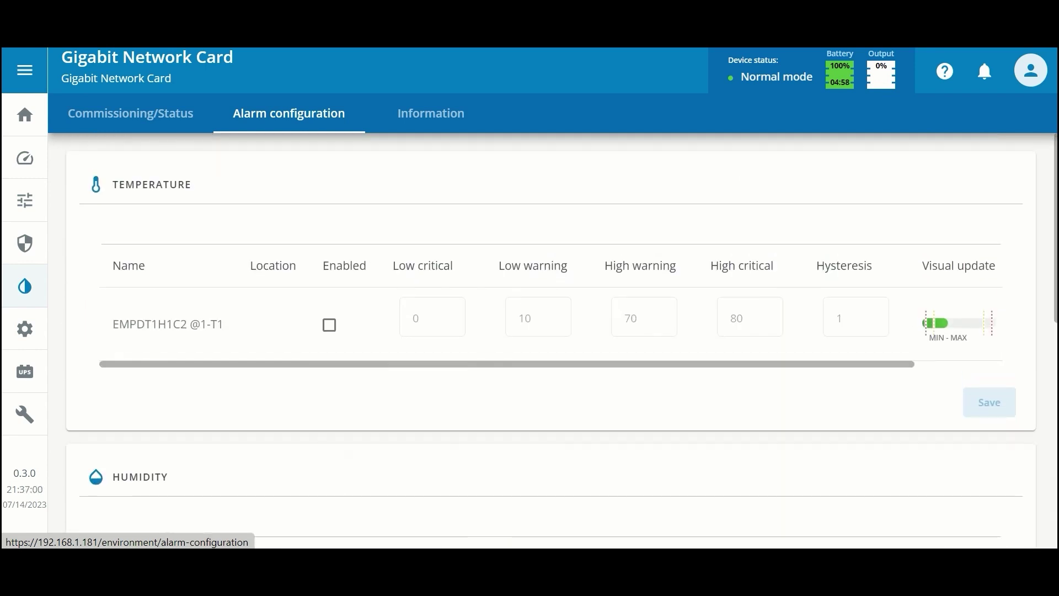
# - Show the sensor's Information tab and read down to version 01.02.0009 and Modbus address 1
pyautogui.click(438, 122)
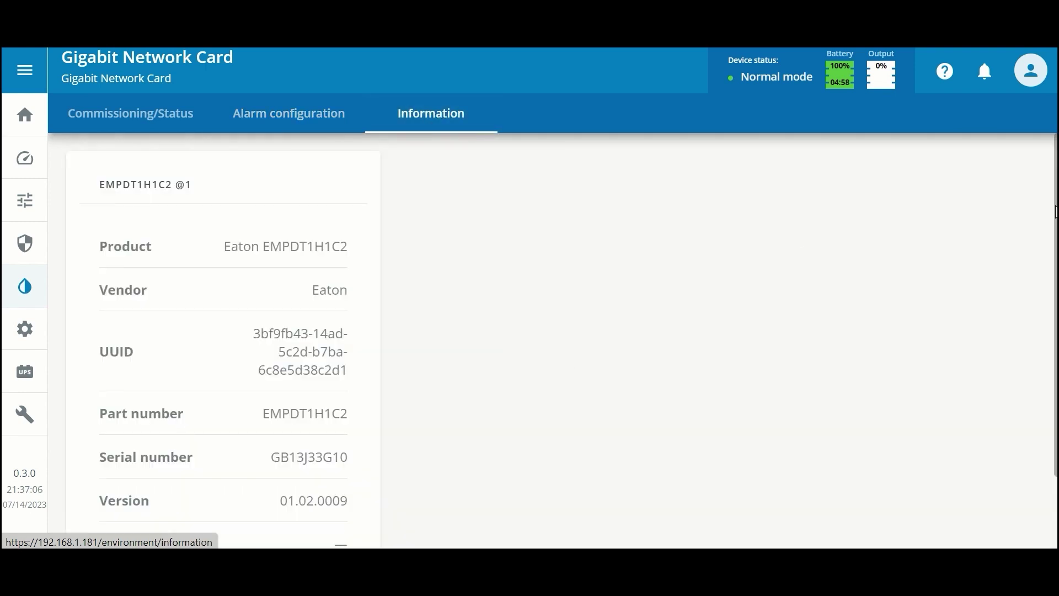
pyautogui.scroll(-1, 1055, 212)
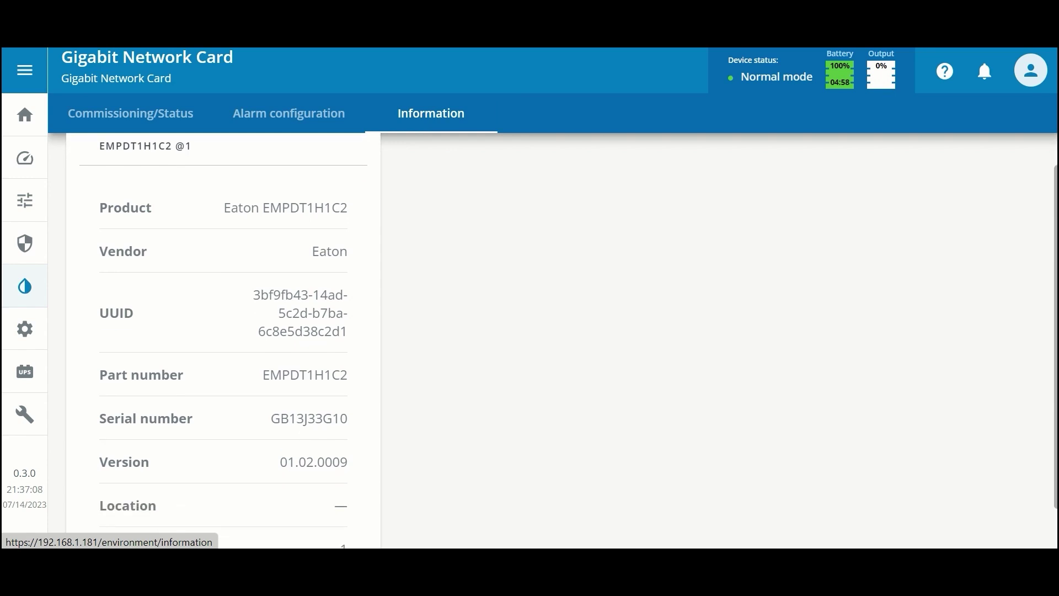
pyautogui.scroll(-2, 223, 340)
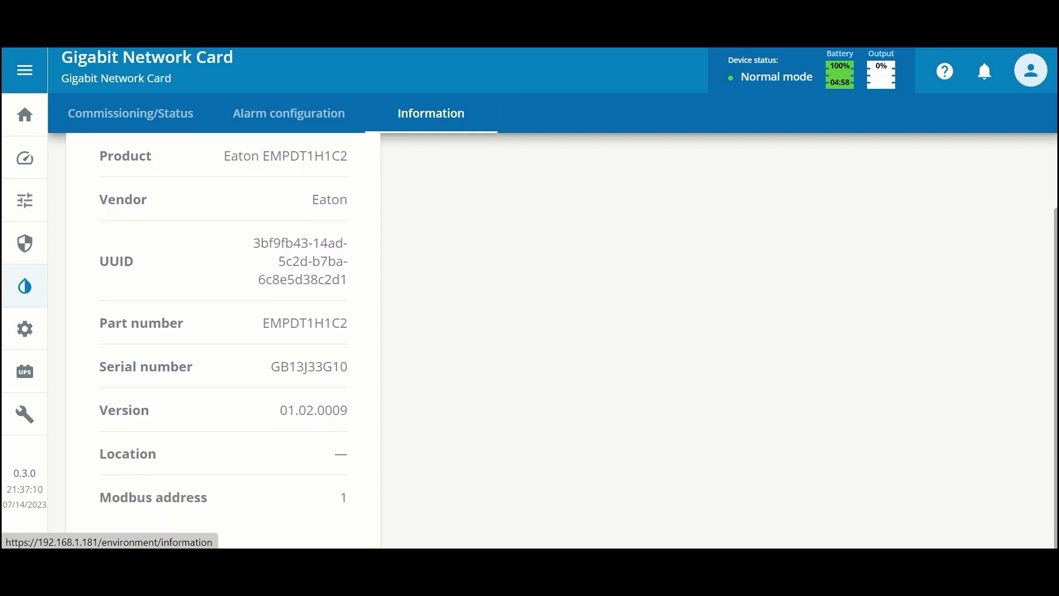